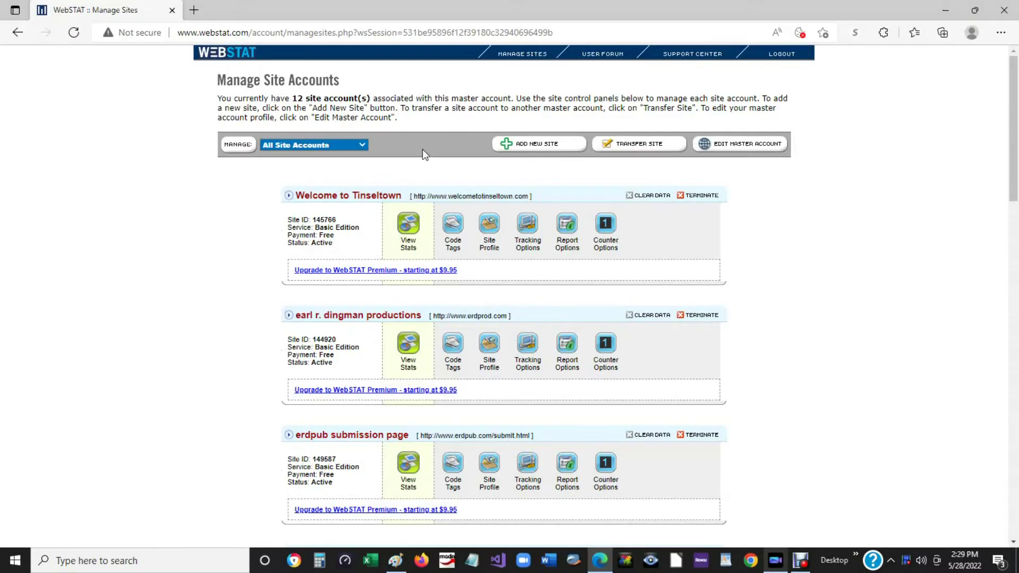
scroll(423, 149, "down", 2)
scroll(422, 149, "down", 1)
scroll(423, 151, "down", 2)
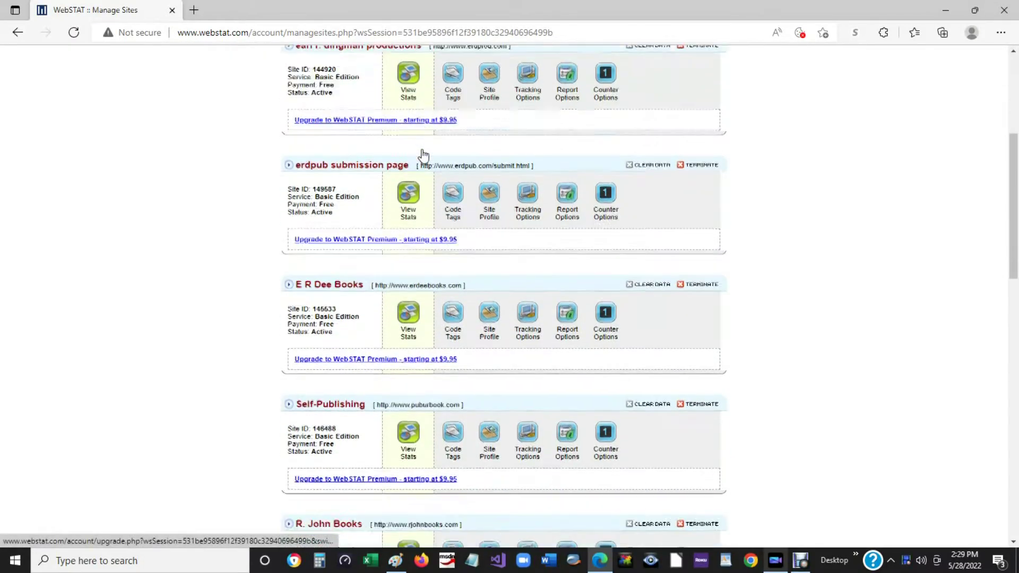
scroll(423, 153, "down", 1)
scroll(423, 155, "down", 2)
scroll(423, 155, "down", 2)
scroll(423, 155, "down", 2)
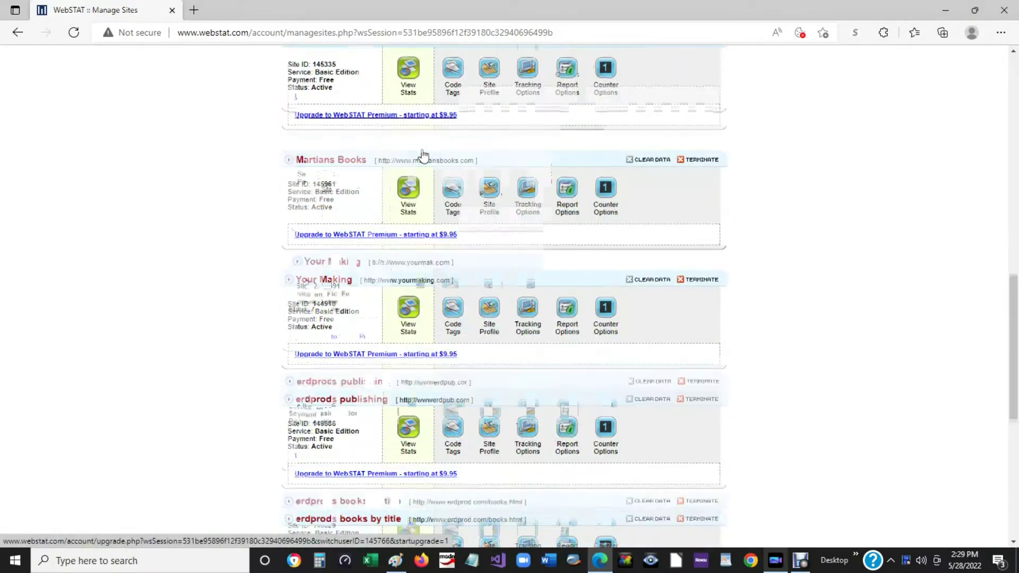
scroll(423, 156, "down", 2)
scroll(422, 156, "down", 2)
scroll(423, 155, "down", 2)
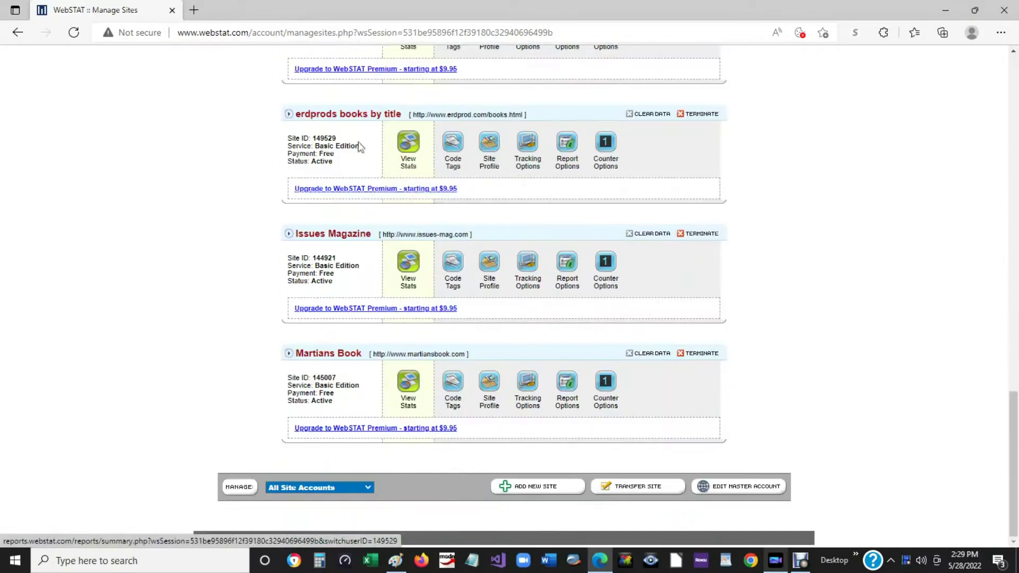
- View the Self-Publishing site's stats and expand its Executive Summary reports
left_click(405, 249)
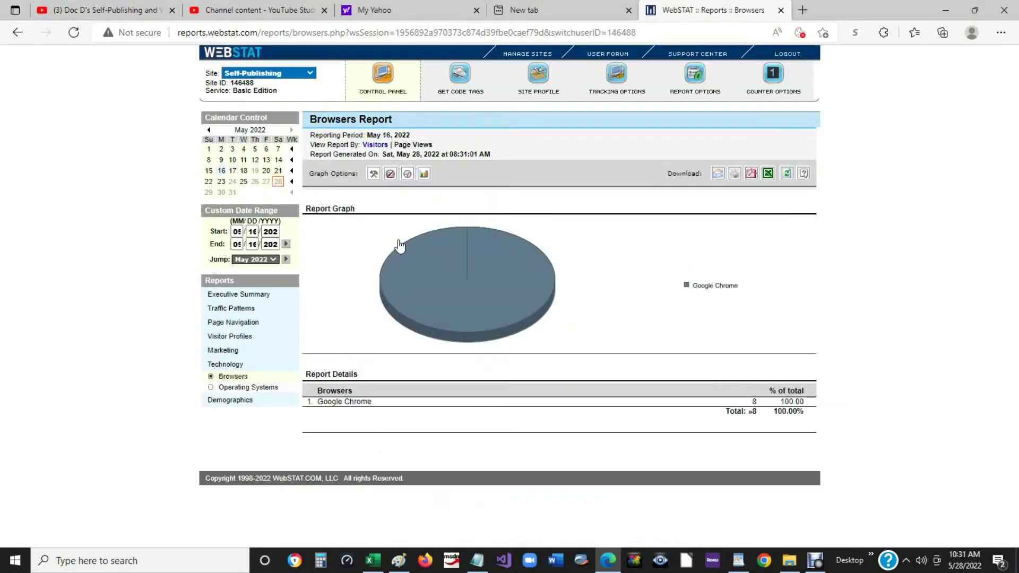
left_click(234, 295)
- Review the Calendar Summary, then the Monthly Visitors report as a bar chart
left_click(221, 318)
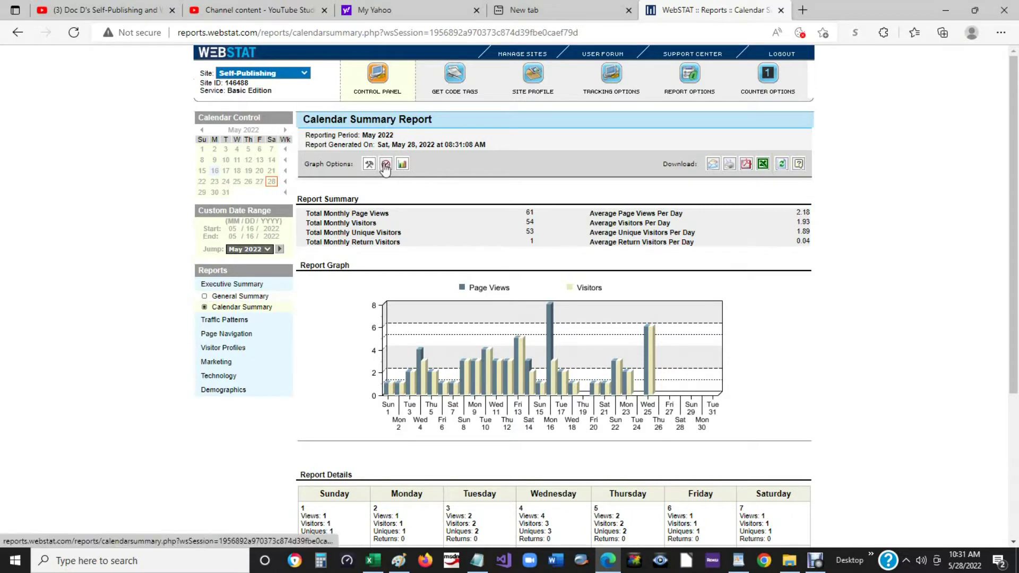
left_click(224, 320)
left_click(232, 340)
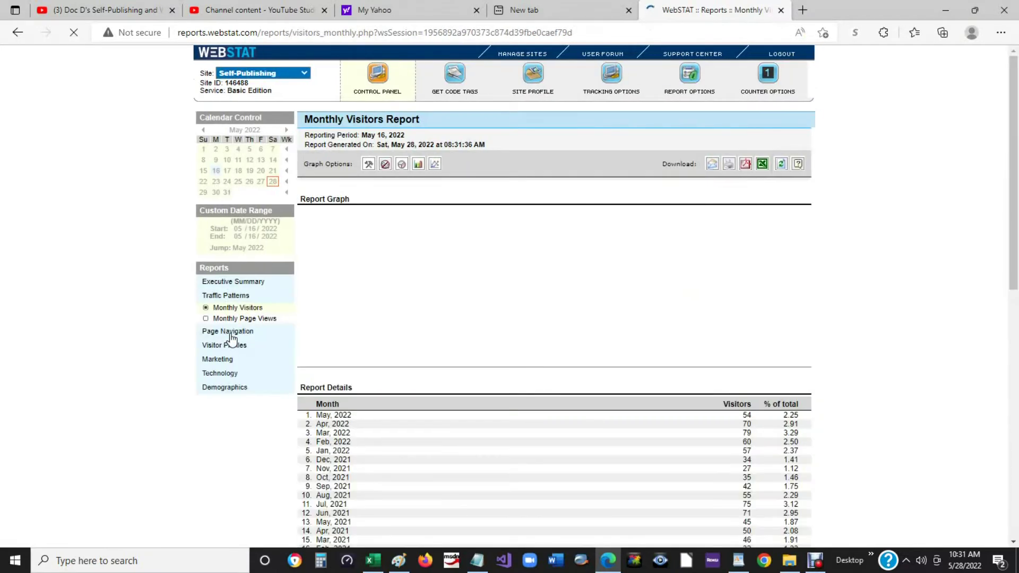
left_click(416, 167)
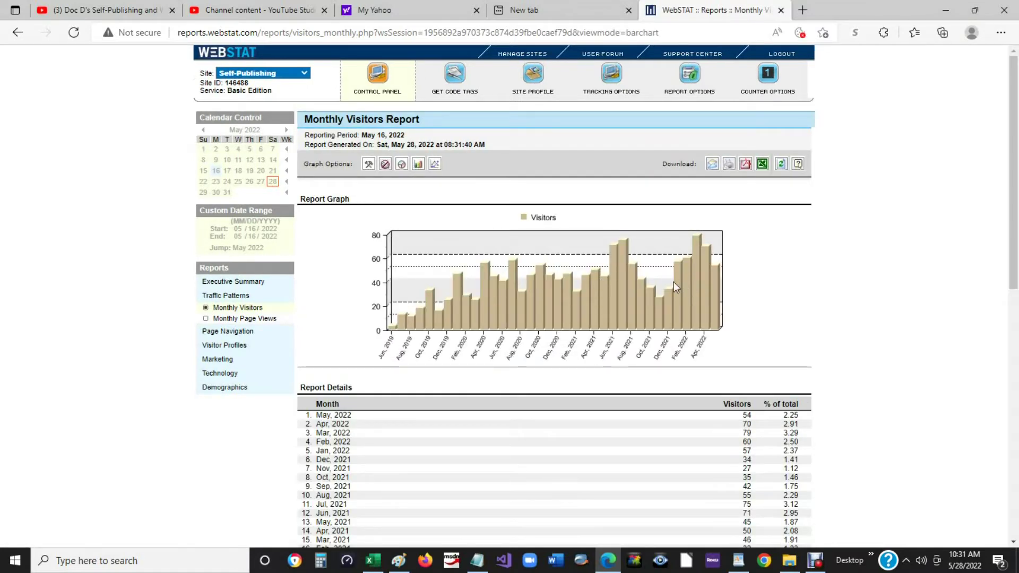
- Review Monthly Page Views, Visited Pages and the Search Engines report showing google.com's 7 views
left_click(245, 317)
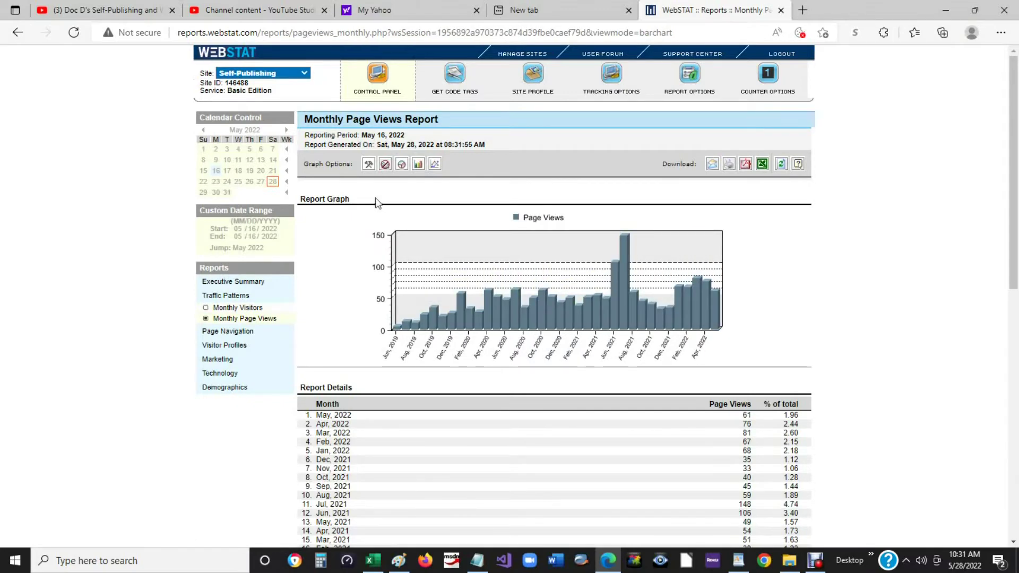
left_click(228, 334)
left_click(234, 346)
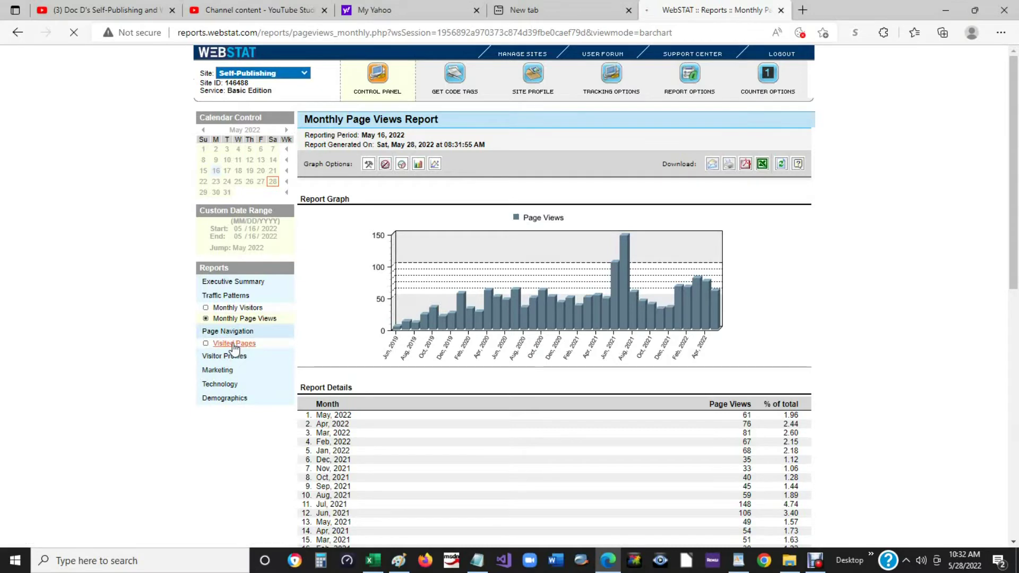
left_click(237, 387)
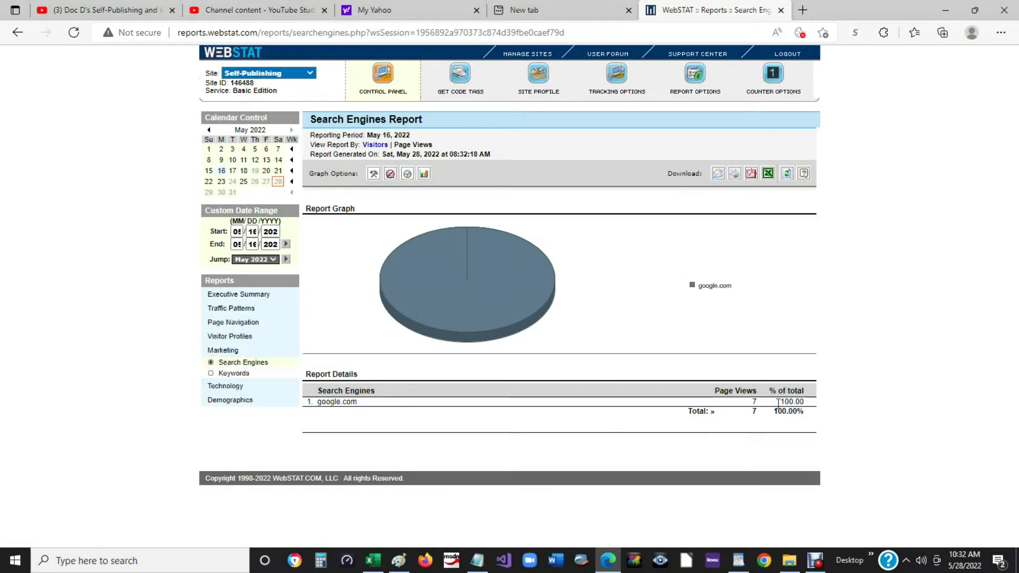
- Show the Browsers report for May 23, 22, 10 and 11 via Calendar Control
left_click(221, 182)
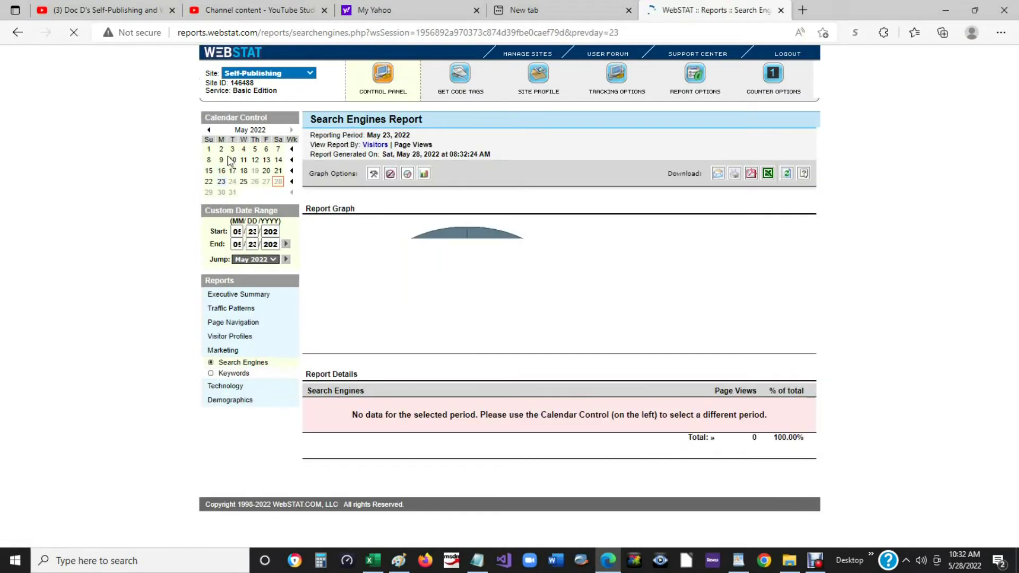
left_click(207, 182)
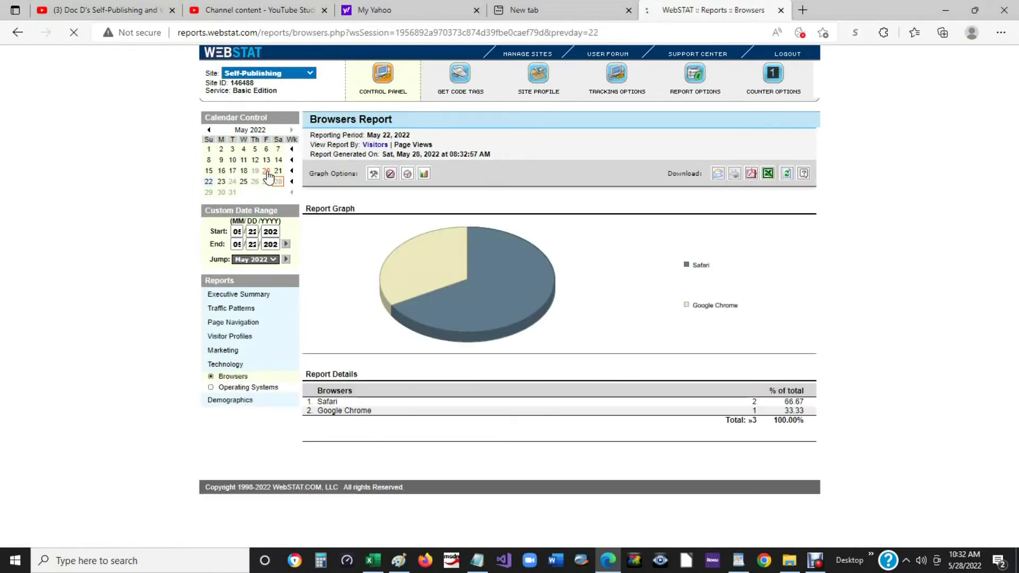
left_click(233, 160)
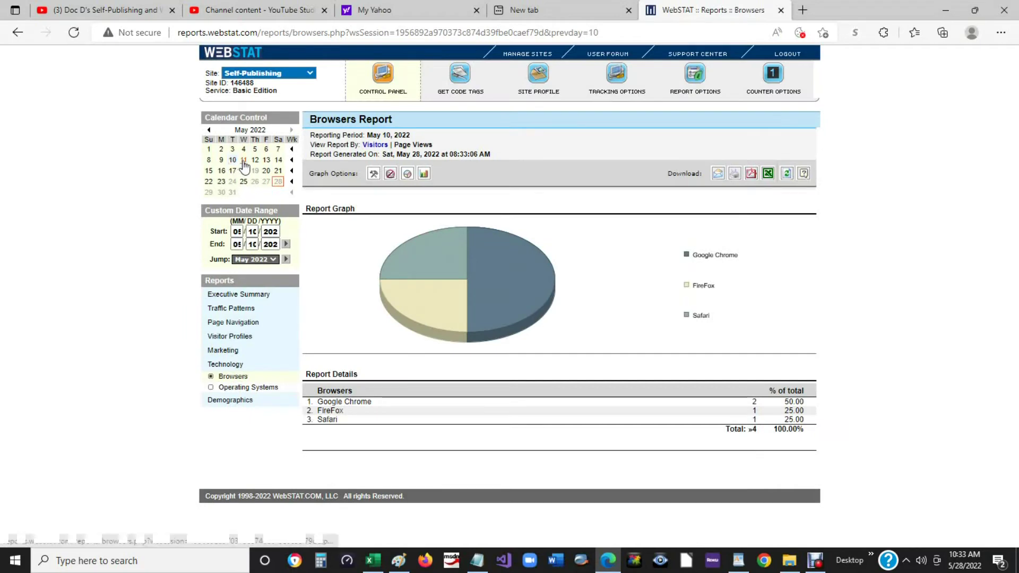
left_click(244, 161)
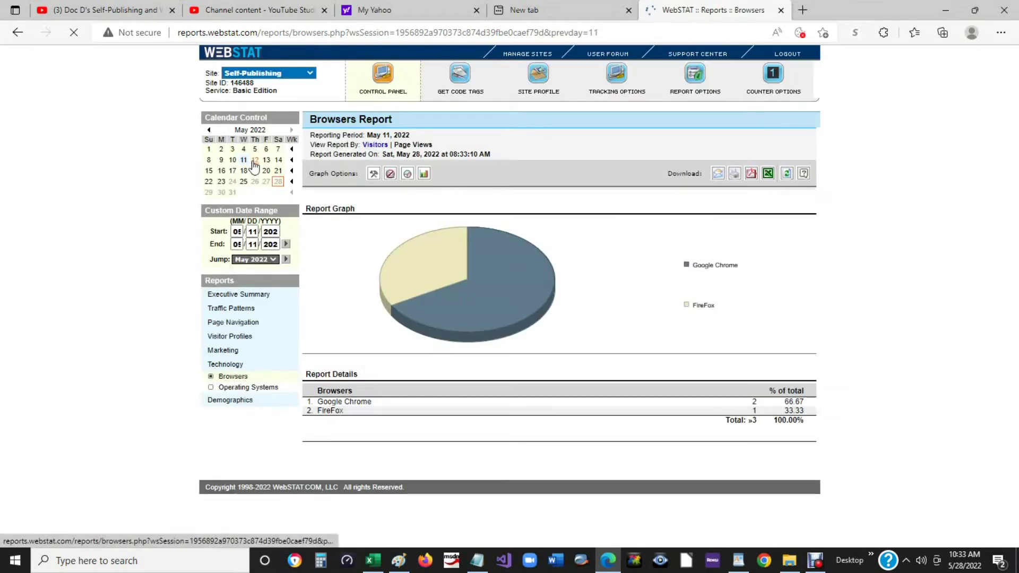
- Switch to the May 12 Operating Systems report, then the Countries report
left_click(238, 388)
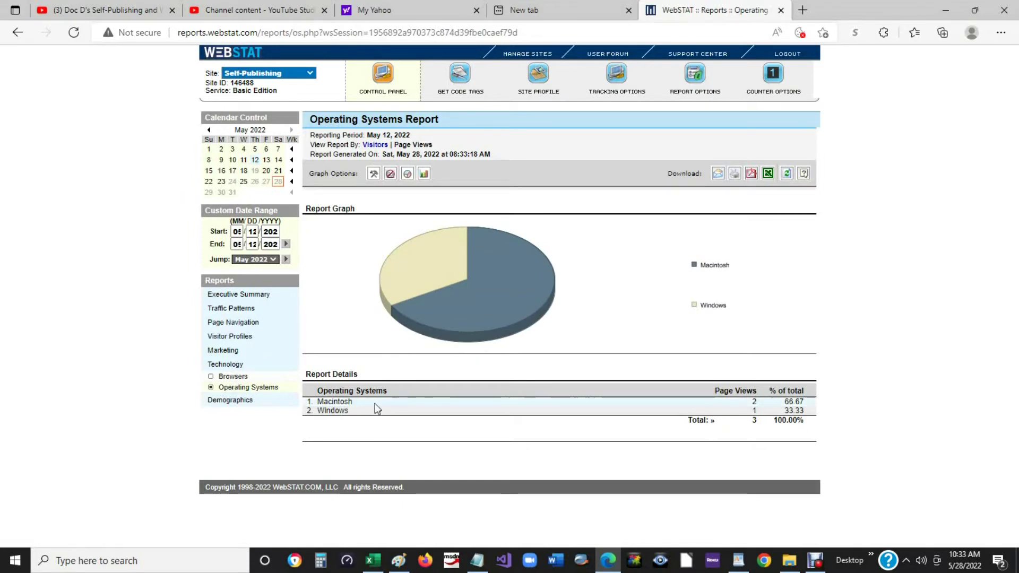
left_click(239, 401)
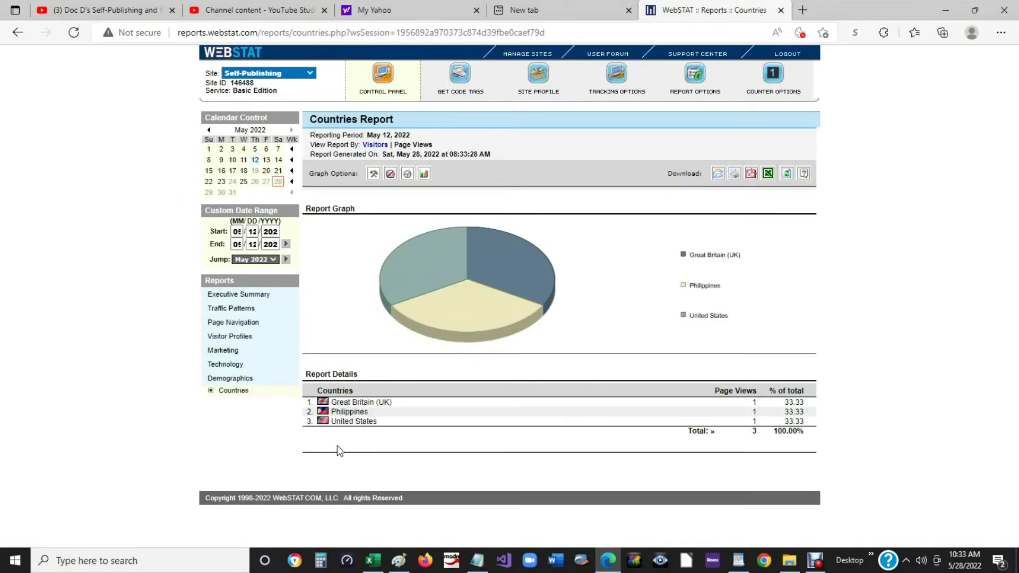
- Show visitor countries for May 25, 23, 22 and 21
left_click(243, 181)
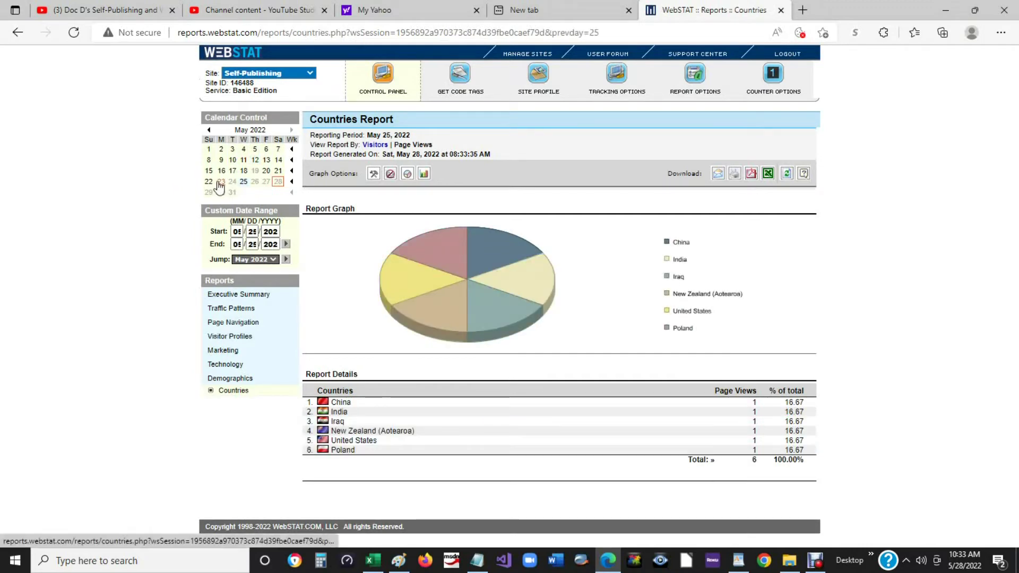
left_click(221, 183)
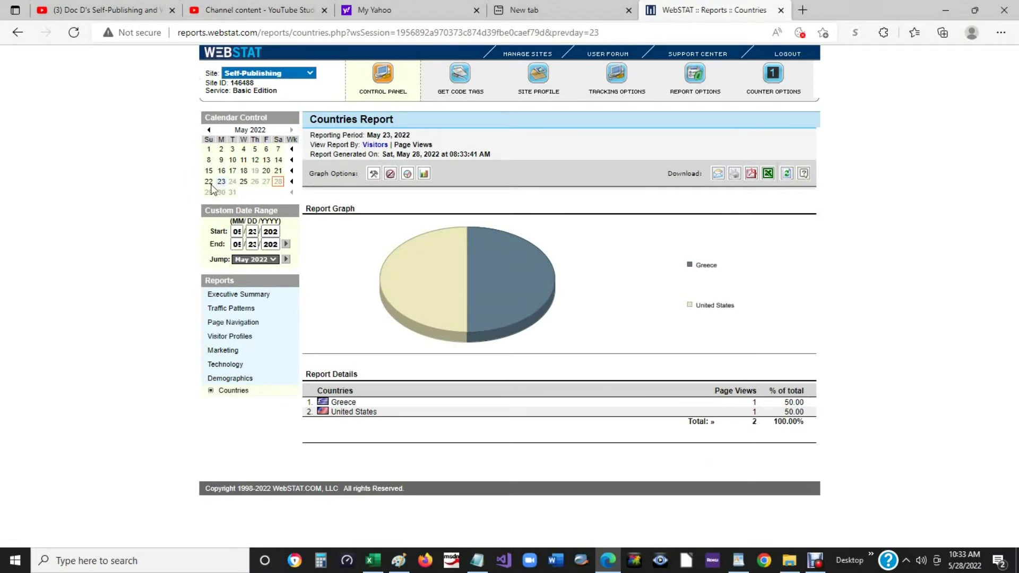
left_click(210, 183)
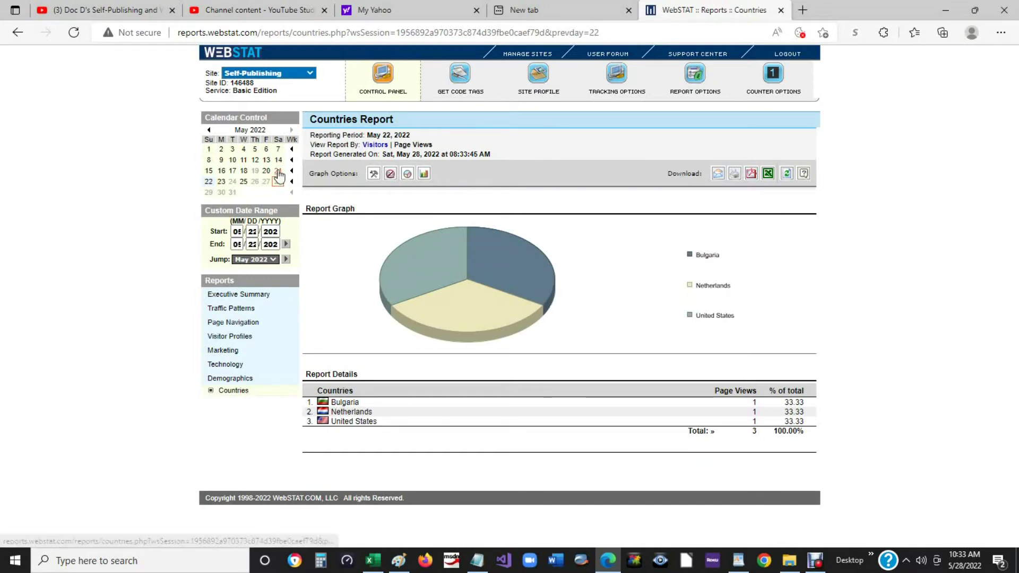
left_click(278, 171)
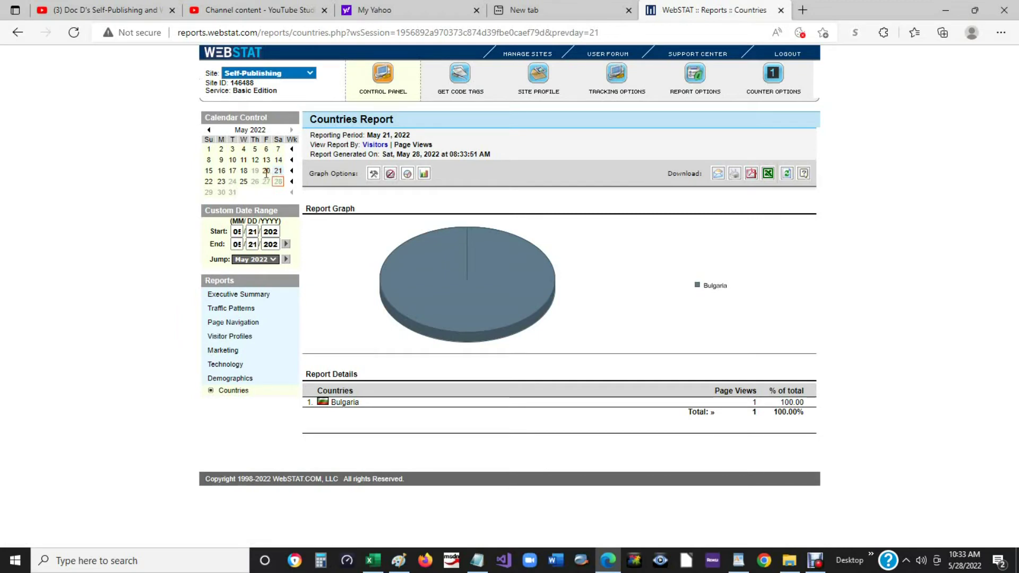
- Show visitor countries for May 20, 18 and 16
left_click(268, 172)
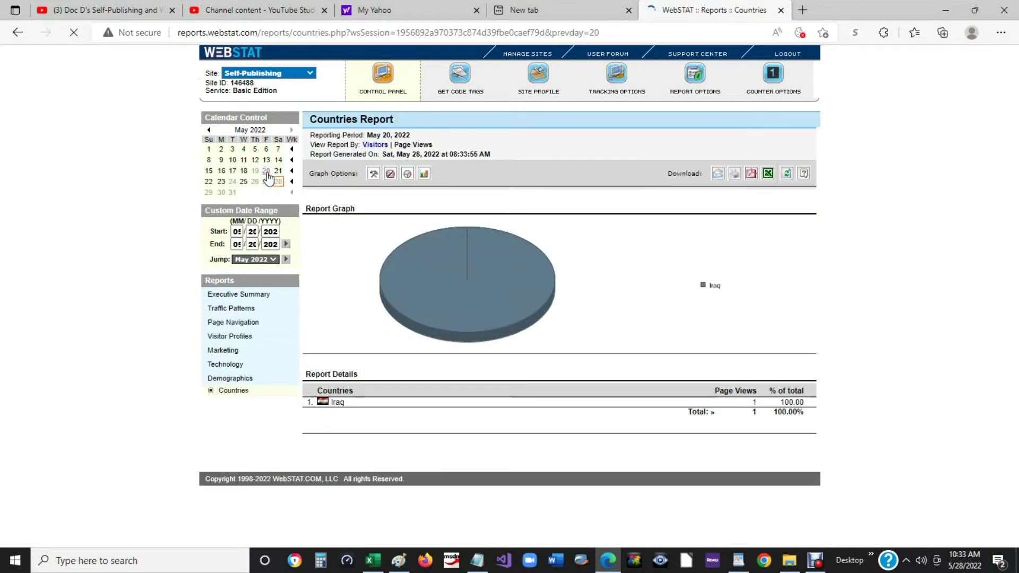
left_click(244, 173)
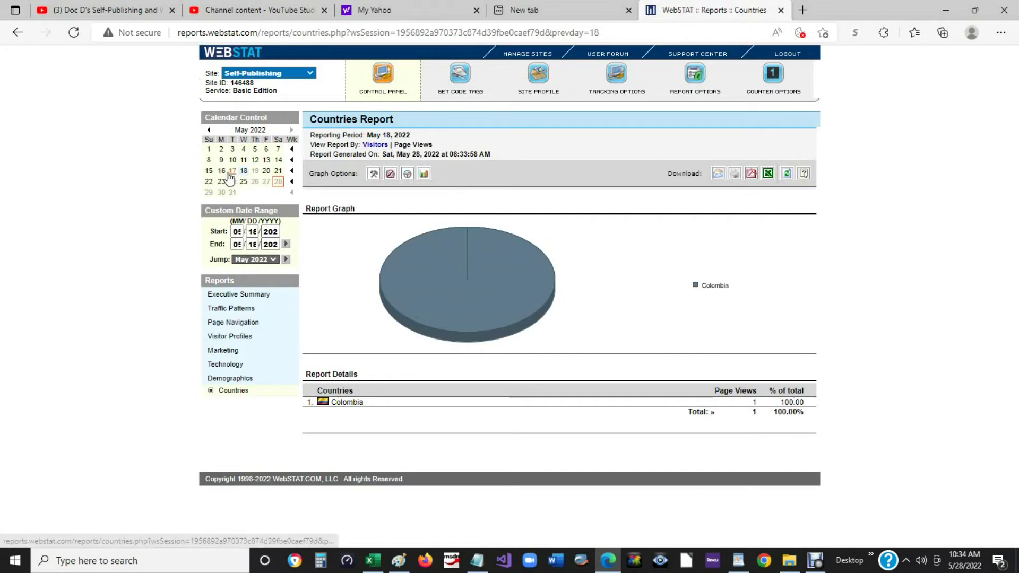
left_click(221, 172)
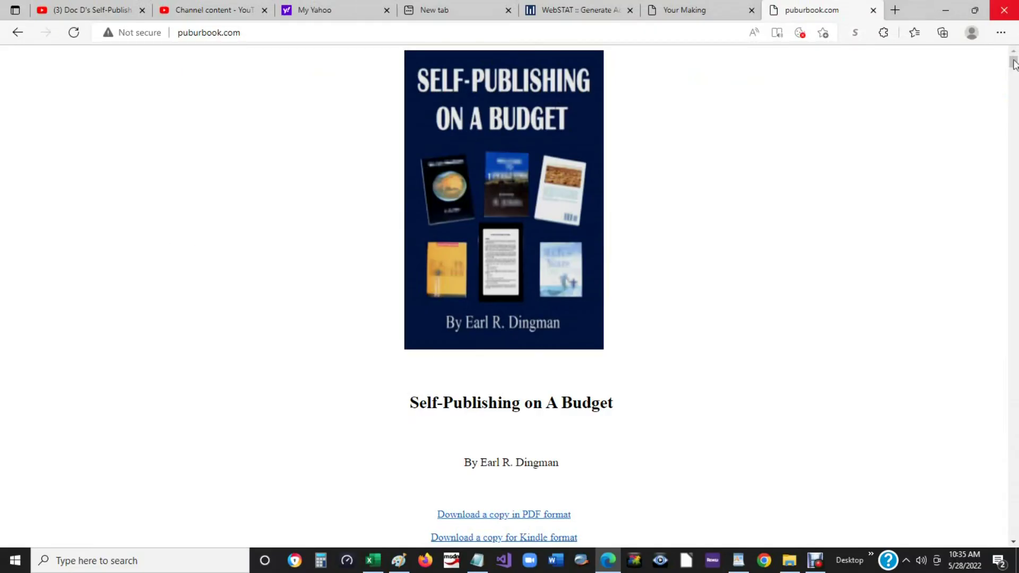
left_click_drag(1015, 64, 1005, 114)
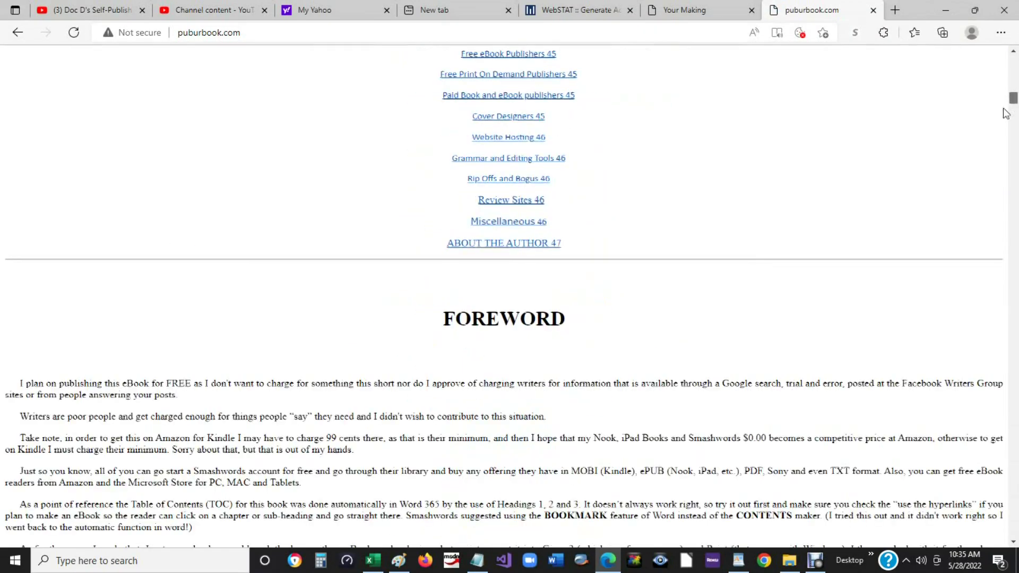
left_click_drag(1005, 113, 1014, 541)
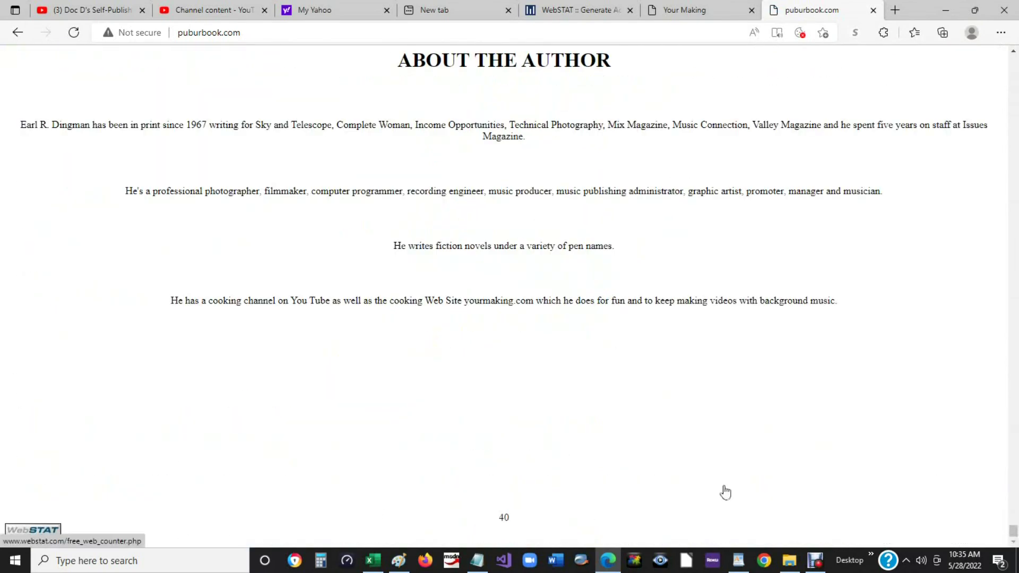
scroll(947, 497, "up", 1)
left_click_drag(1012, 530, 1013, 30)
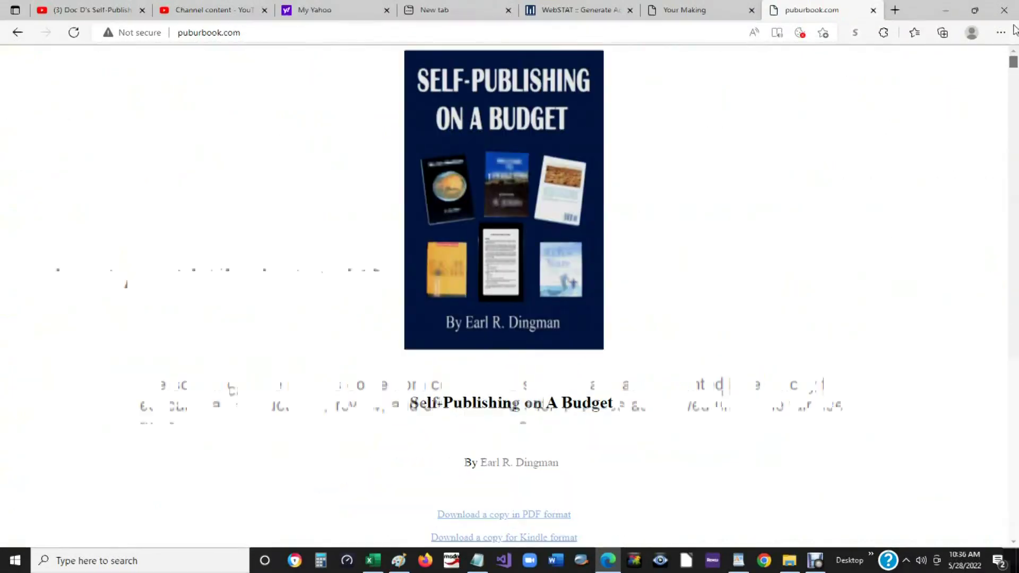